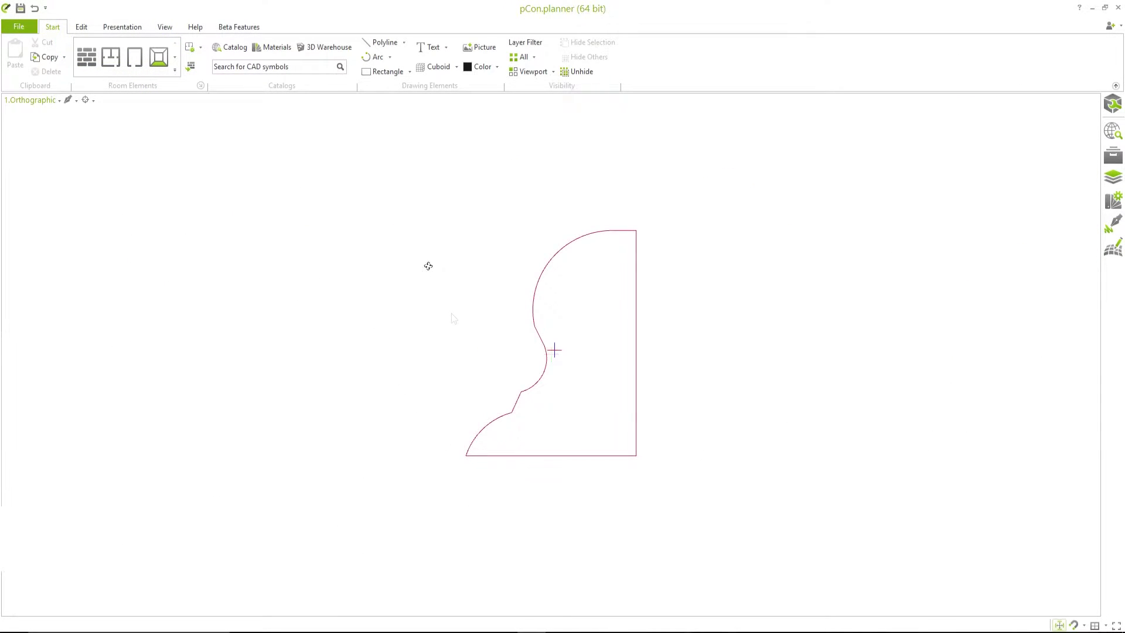
Orbit the example outline edge-on and extrude it into a 3-D solid.
{"action": "right_click_drag", "start_coordinate": [428, 266], "coordinate": [635, 298]}
{"action": "left_click_drag", "start_coordinate": [472, 253], "coordinate": [934, 289]}
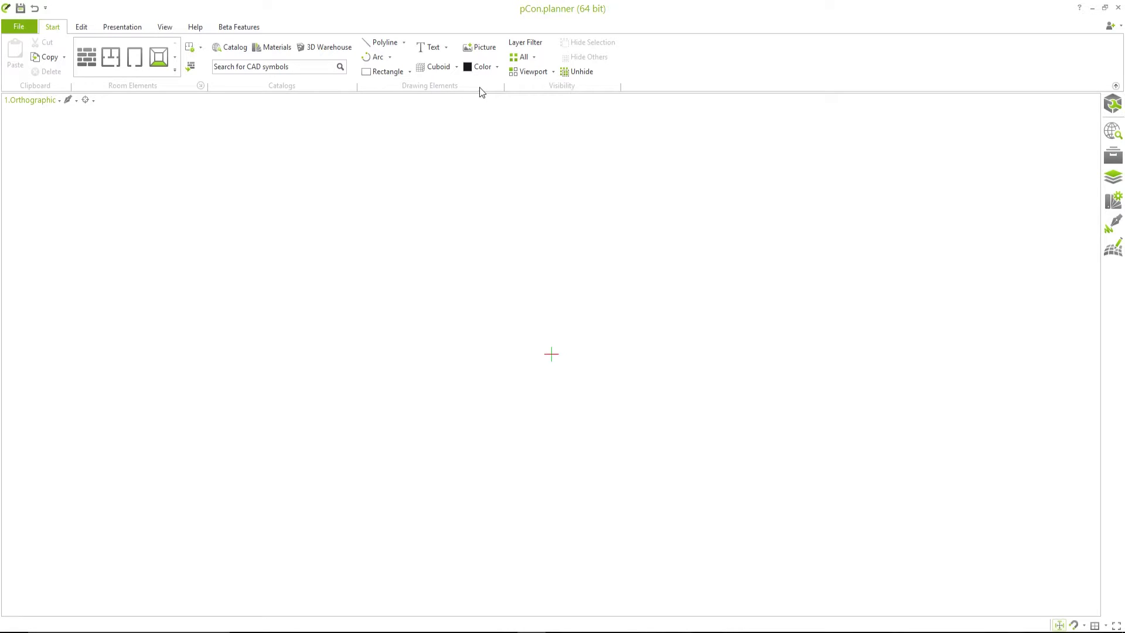
Start a polyline with a top edge and a 6-long vertical right side at 270°.
{"action": "left_click", "coordinate": [382, 42]}
{"action": "left_click", "coordinate": [332, 158]}
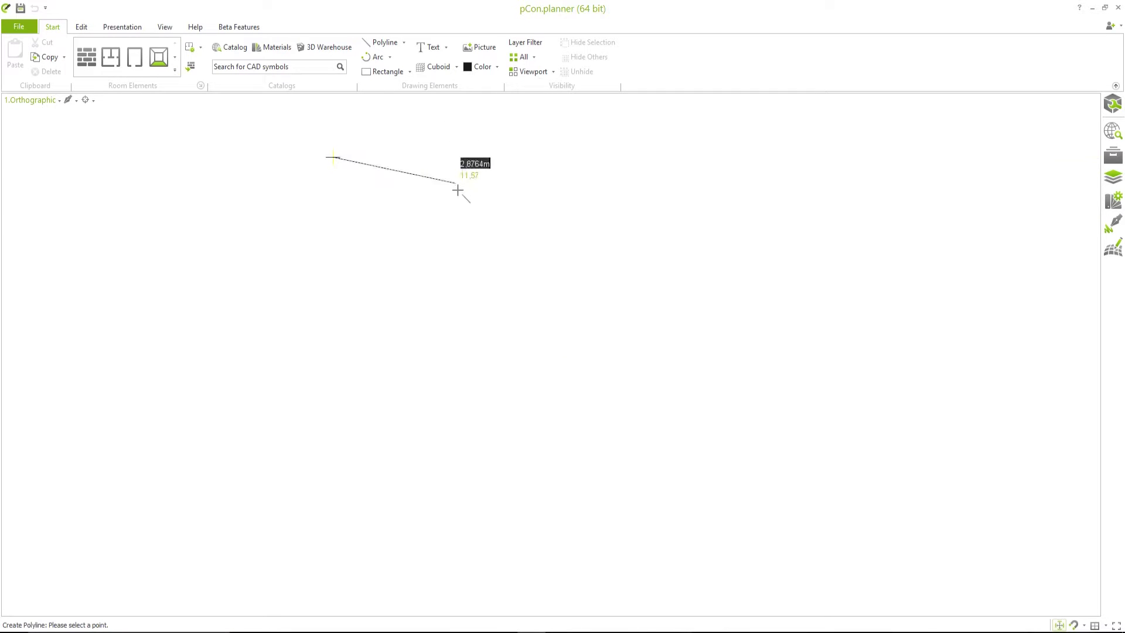
{"action": "left_click", "coordinate": [631, 158]}
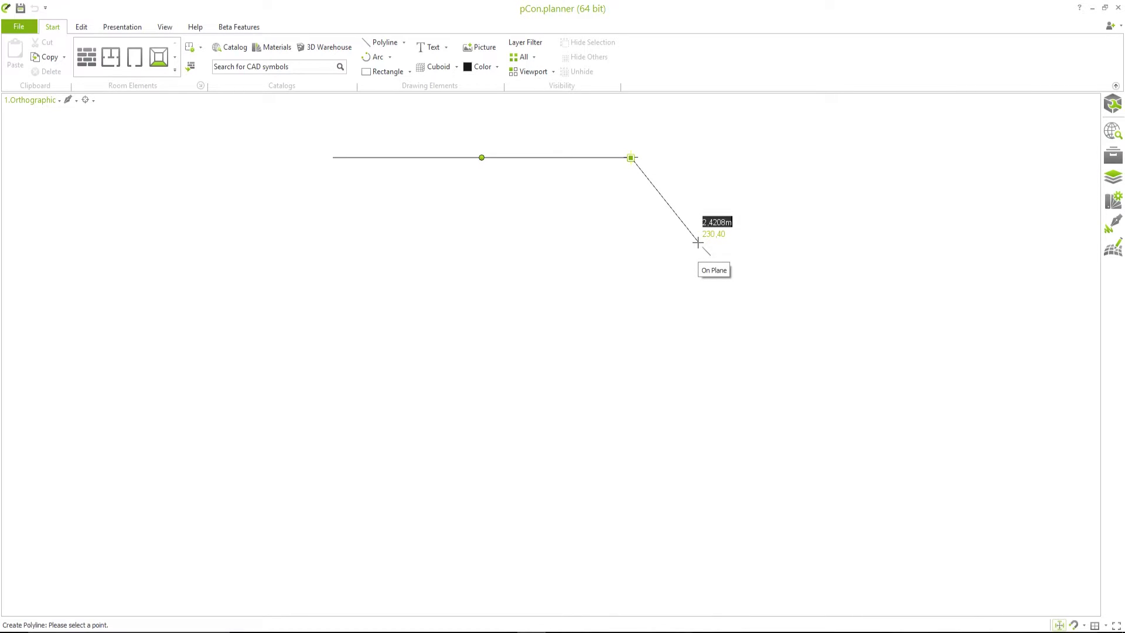
{"action": "key", "text": "Tab"}
{"action": "type", "text": "2"}
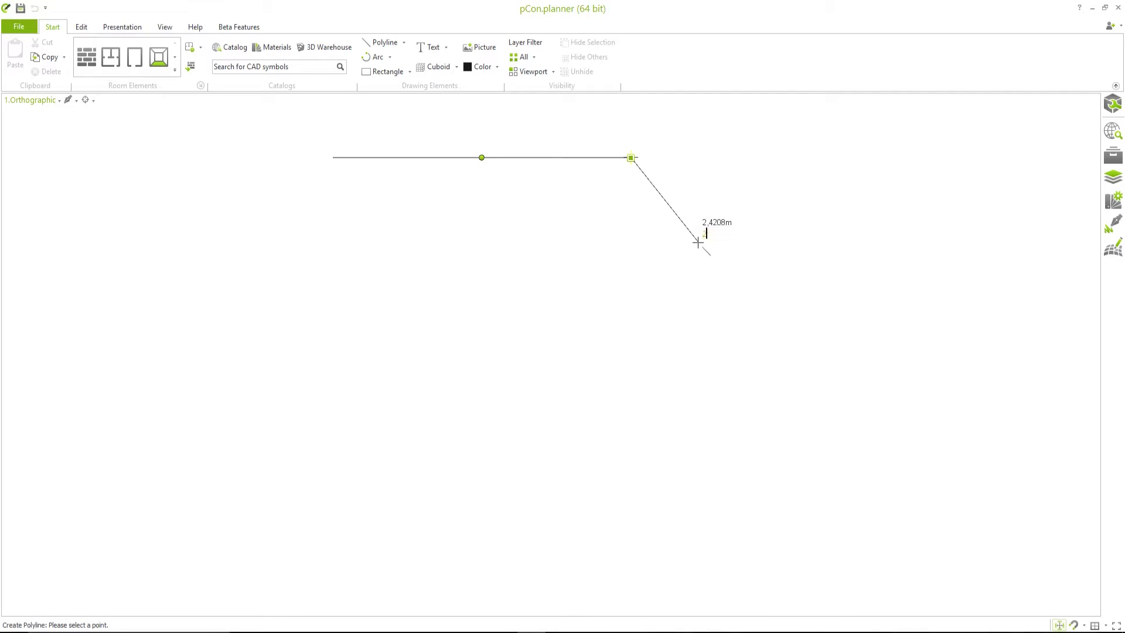
{"action": "type", "text": "70"}
{"action": "key", "text": "Tab"}
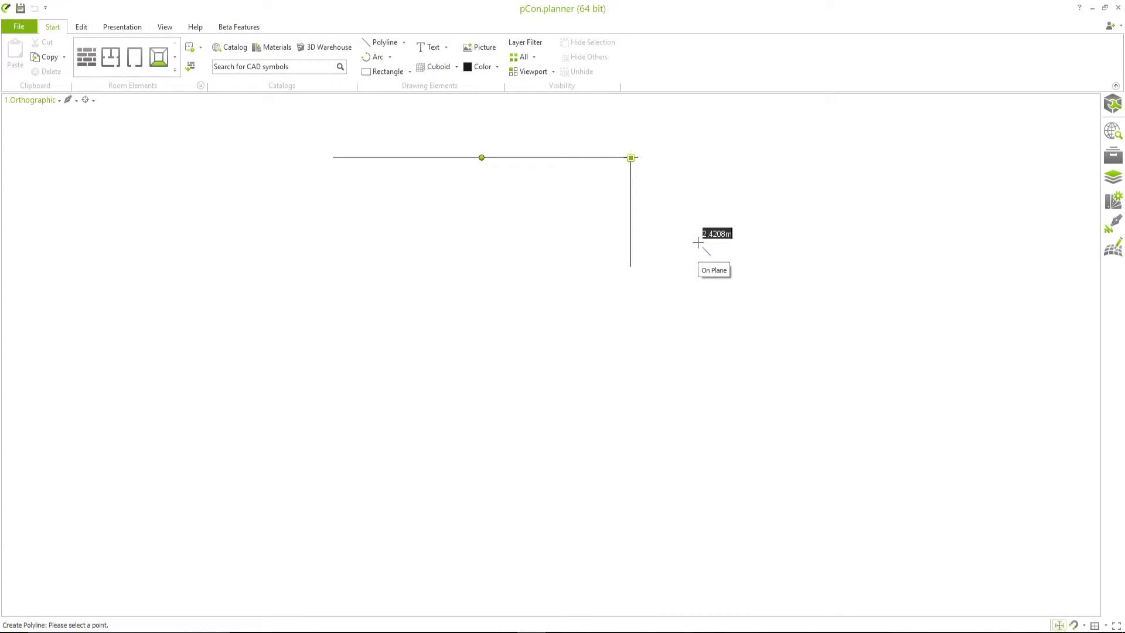
{"action": "type", "text": "6.8"}
{"action": "key", "text": "Return"}
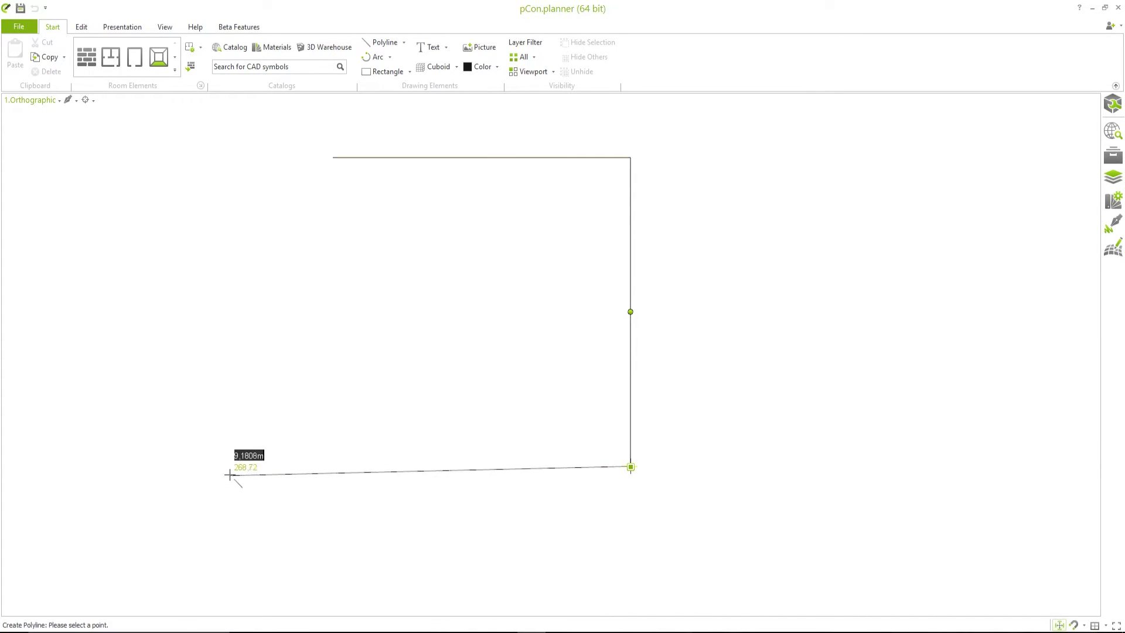
Add the bottom edge, the short slanted edge and the inner corner vertex.
{"action": "left_click", "coordinate": [242, 467]}
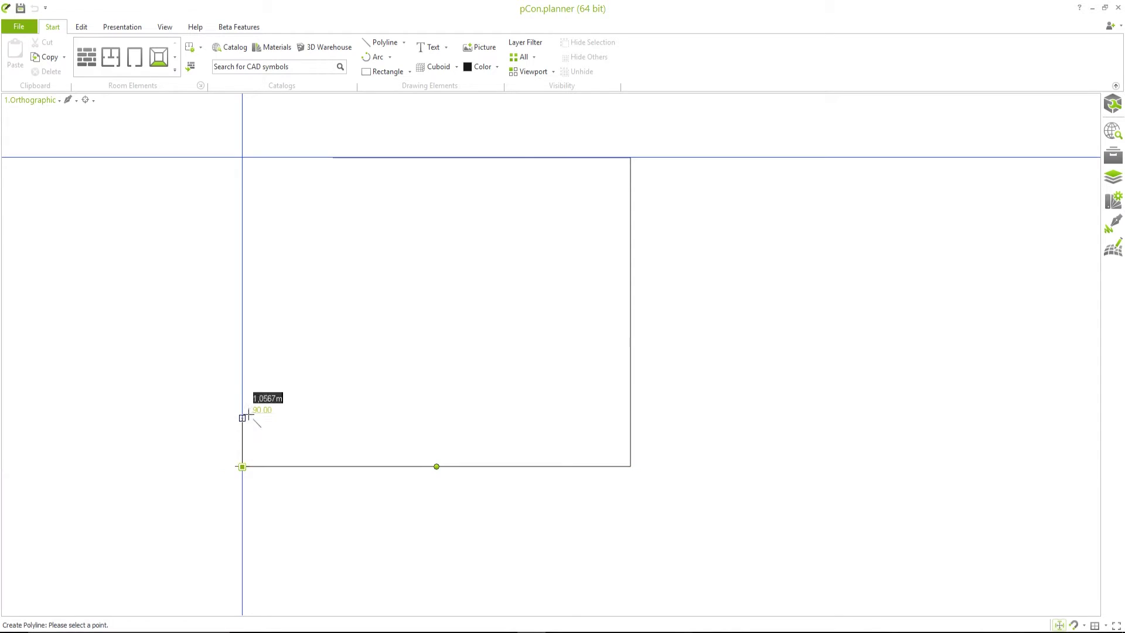
{"action": "left_click", "coordinate": [277, 378]}
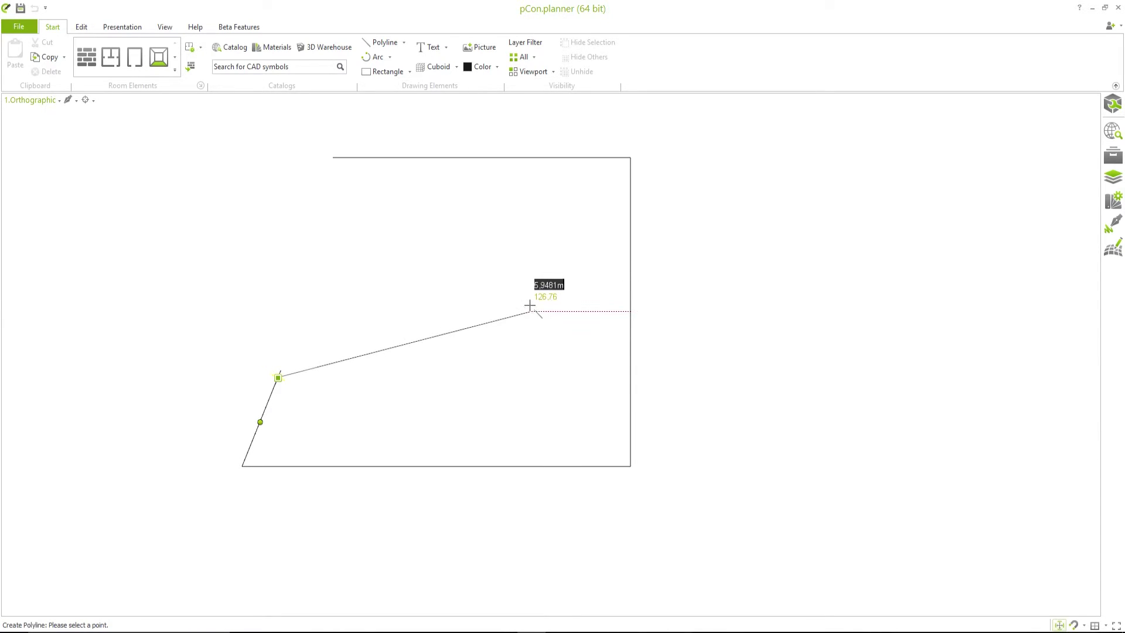
{"action": "left_click", "coordinate": [454, 310]}
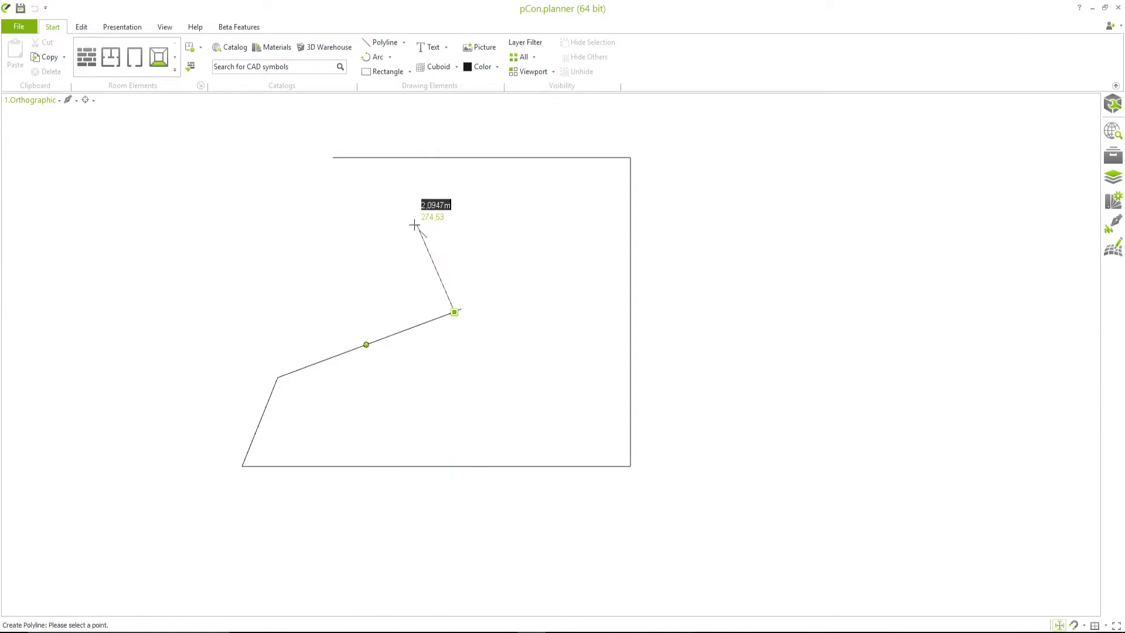
Close the polyline at its top-left start point and deselect the finished outline.
{"action": "right_click", "coordinate": [335, 198]}
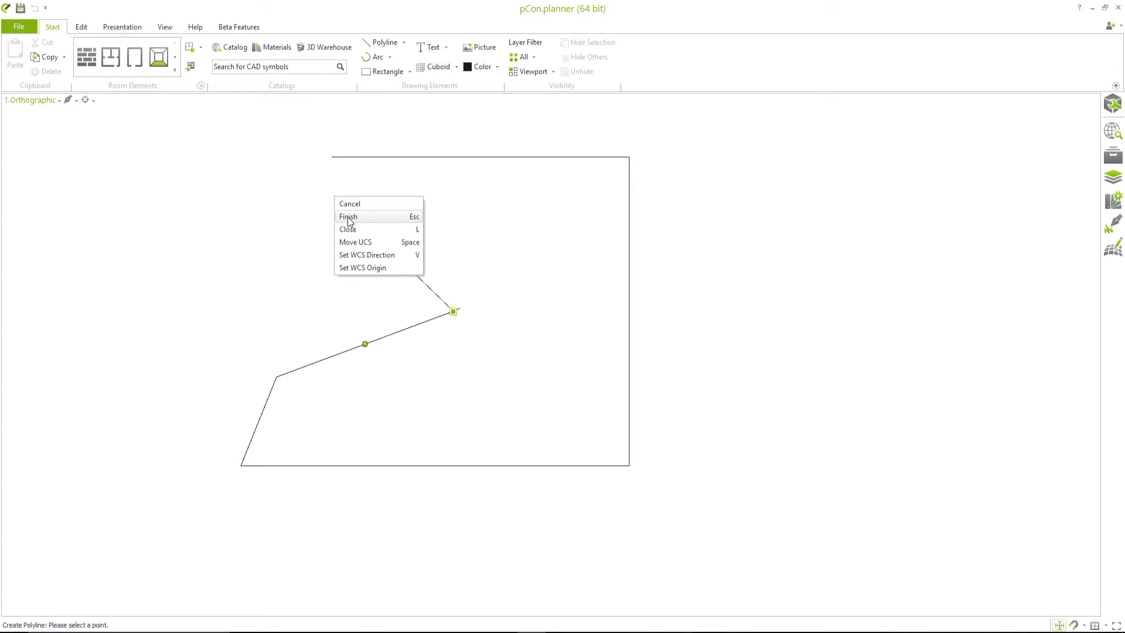
{"action": "left_click", "coordinate": [349, 195]}
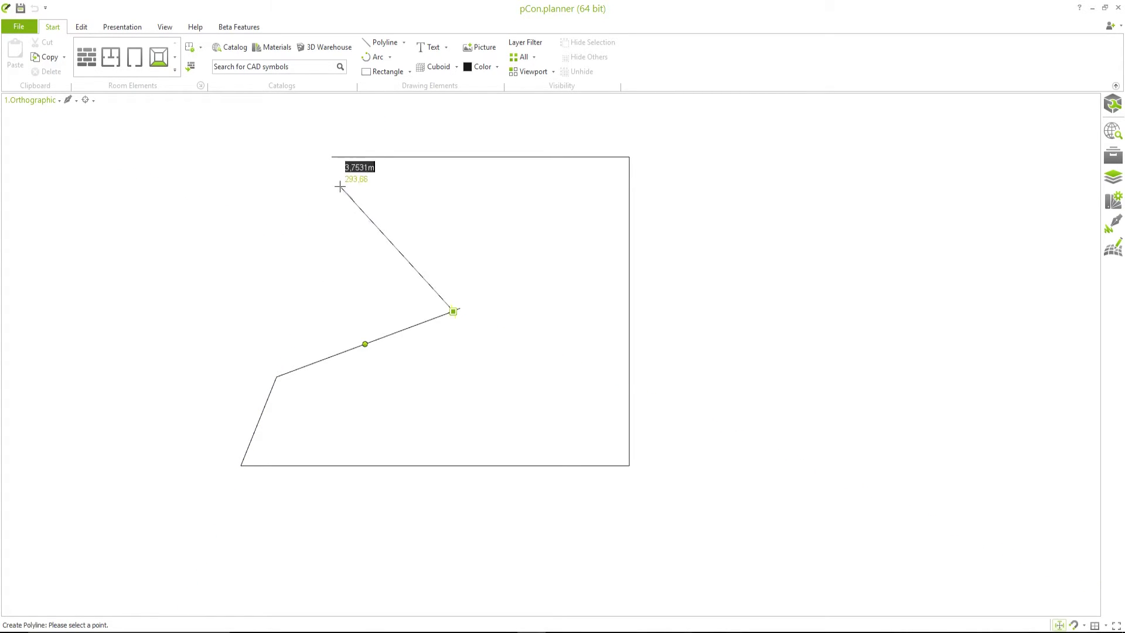
{"action": "left_click", "coordinate": [331, 157]}
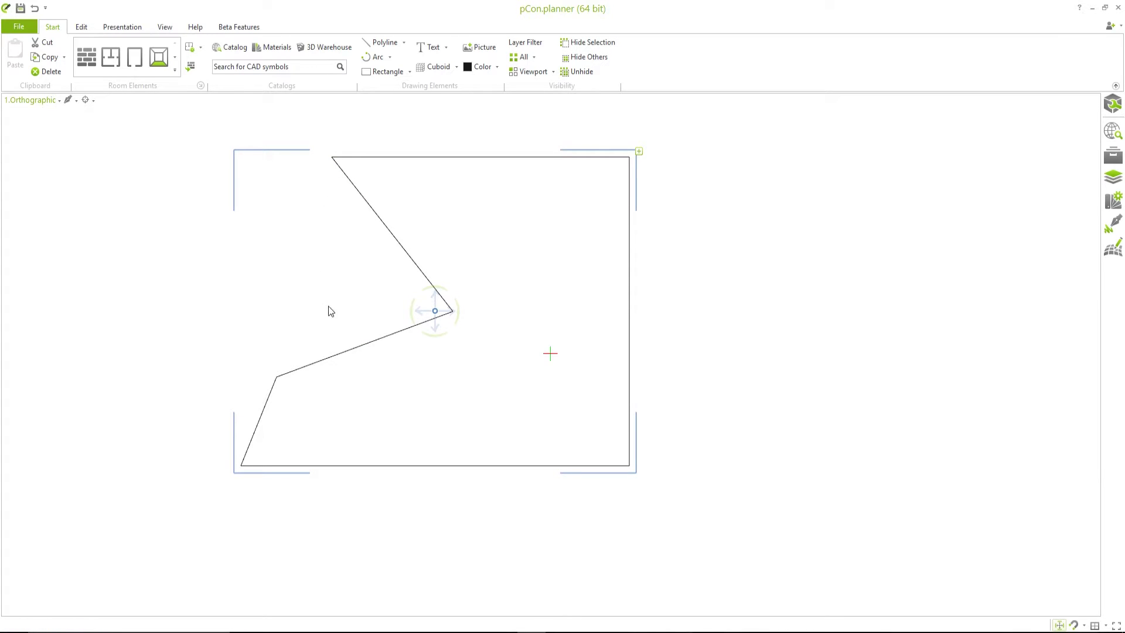
{"action": "left_click", "coordinate": [696, 261]}
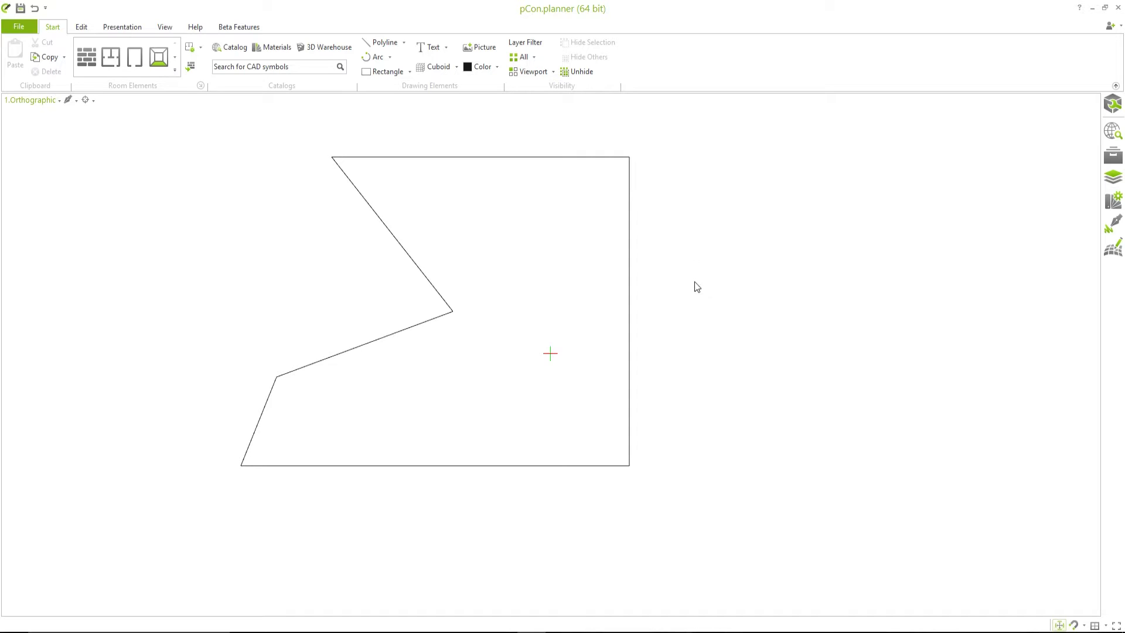
Slide the top-left vertex right, then lower the bottom edge and the left vertex.
{"action": "left_click", "coordinate": [630, 279]}
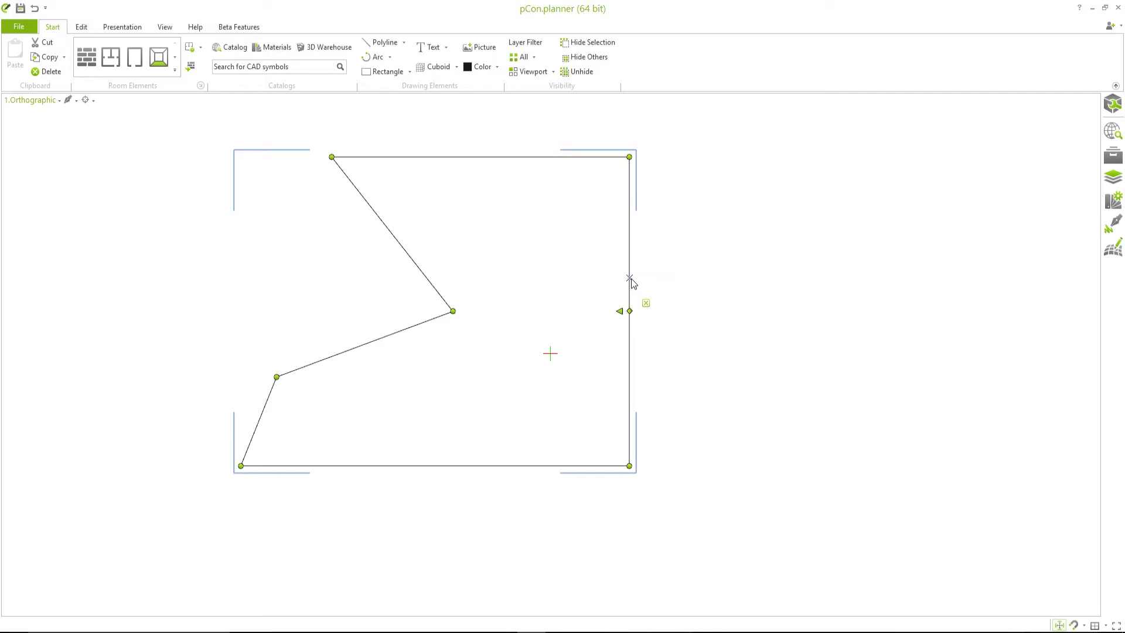
{"action": "left_click", "coordinate": [719, 294]}
{"action": "left_click", "coordinate": [630, 293]}
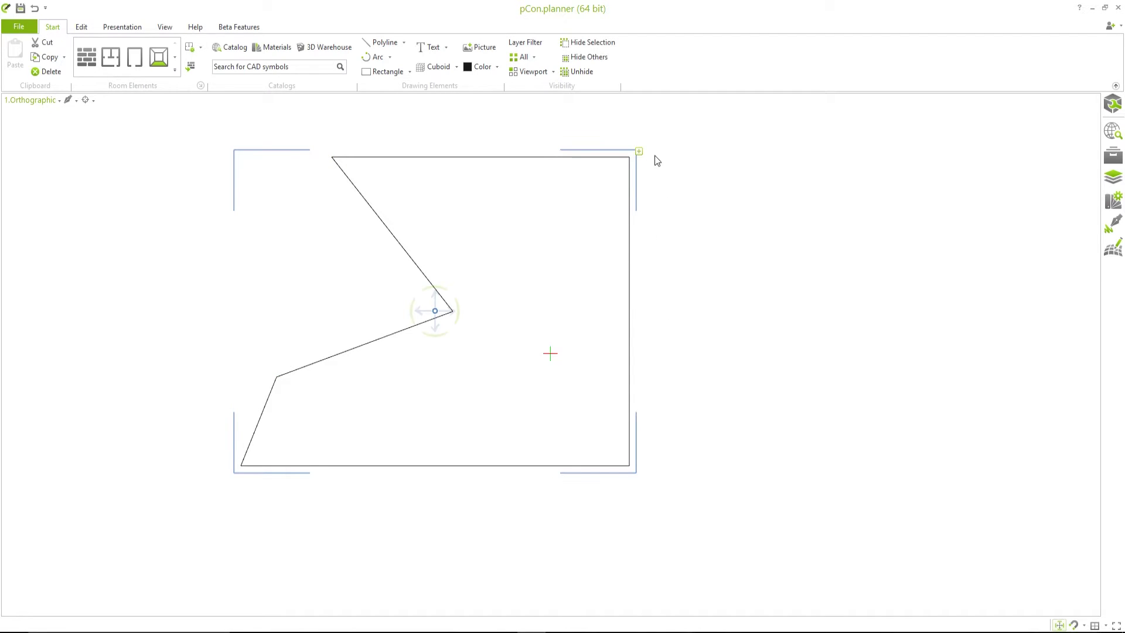
{"action": "left_click", "coordinate": [640, 152]}
{"action": "left_click", "coordinate": [331, 158]}
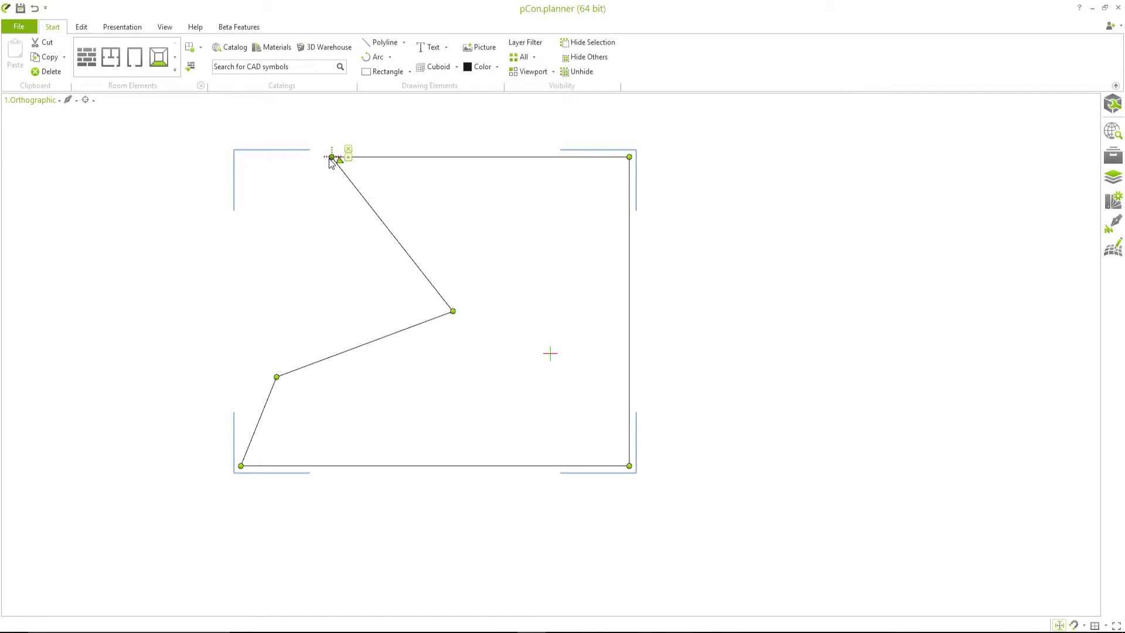
{"action": "left_click_drag", "start_coordinate": [331, 157], "coordinate": [575, 156]}
{"action": "left_click_drag", "start_coordinate": [473, 466], "coordinate": [479, 519]}
{"action": "left_click_drag", "start_coordinate": [280, 380], "coordinate": [280, 463]}
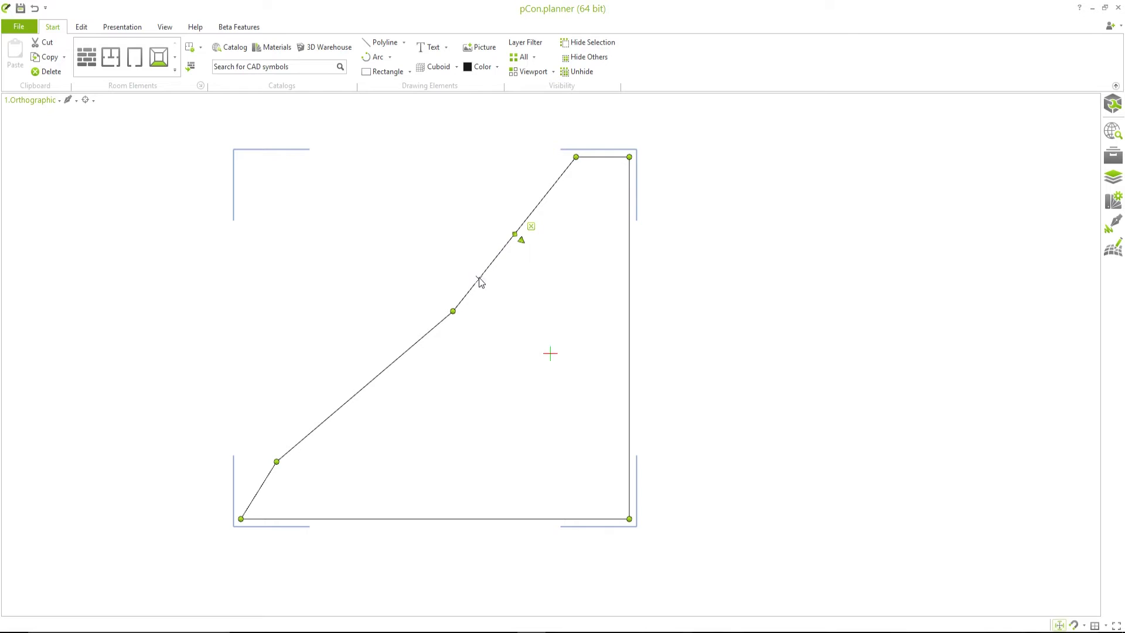
Bend the upper slanted edge into an arc and pull the diagonal's midpoint right.
{"action": "left_click", "coordinate": [521, 241]}
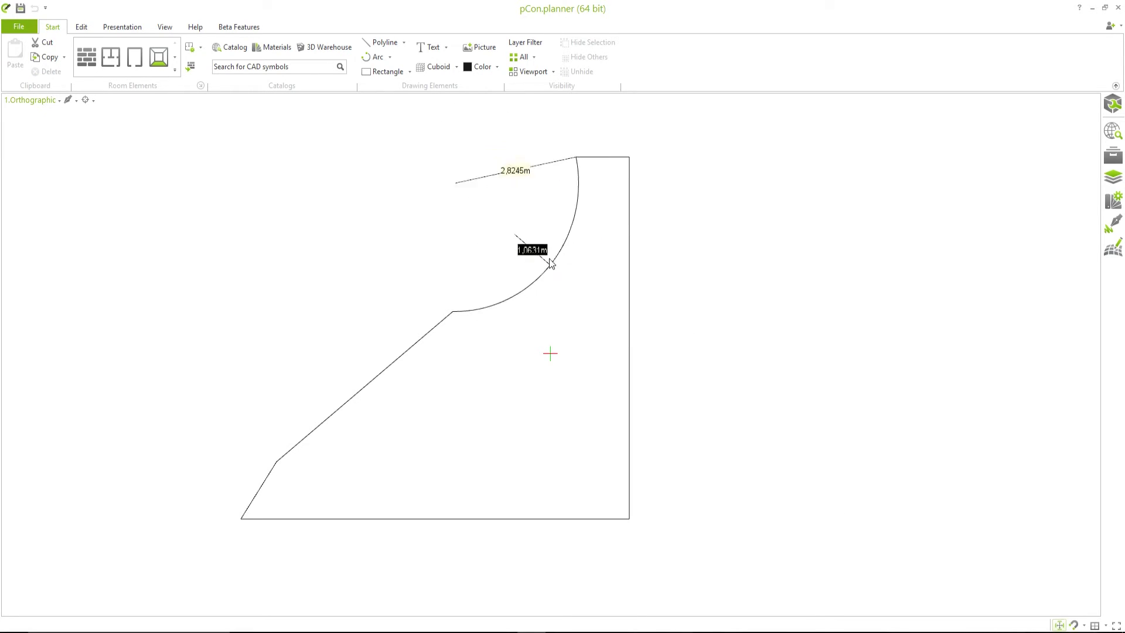
{"action": "left_click", "coordinate": [466, 220]}
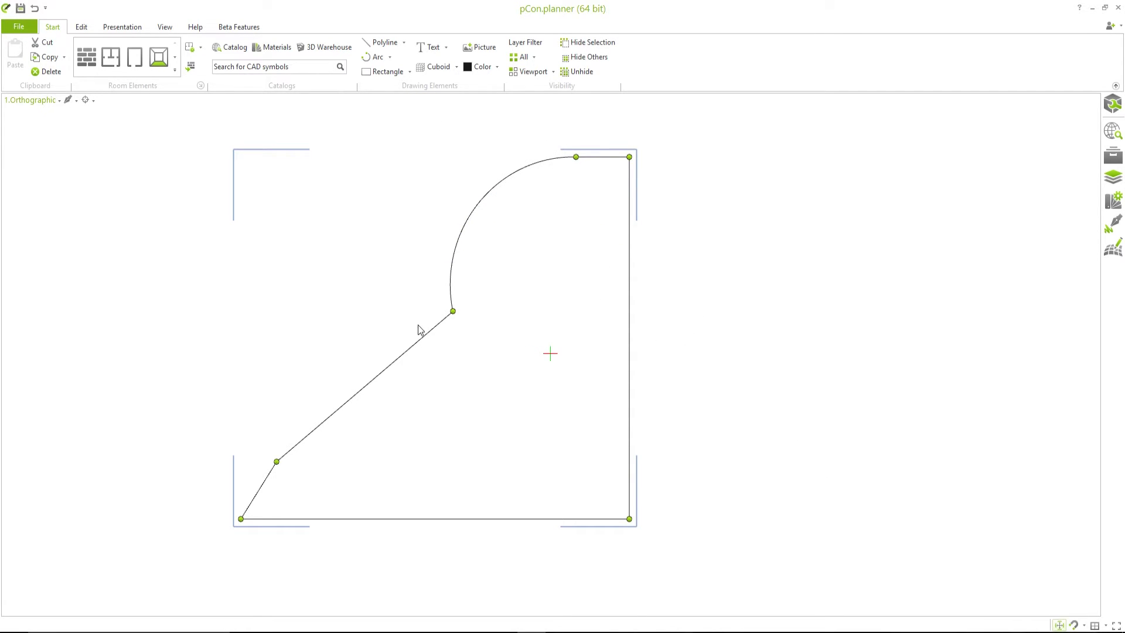
{"action": "left_click", "coordinate": [365, 387]}
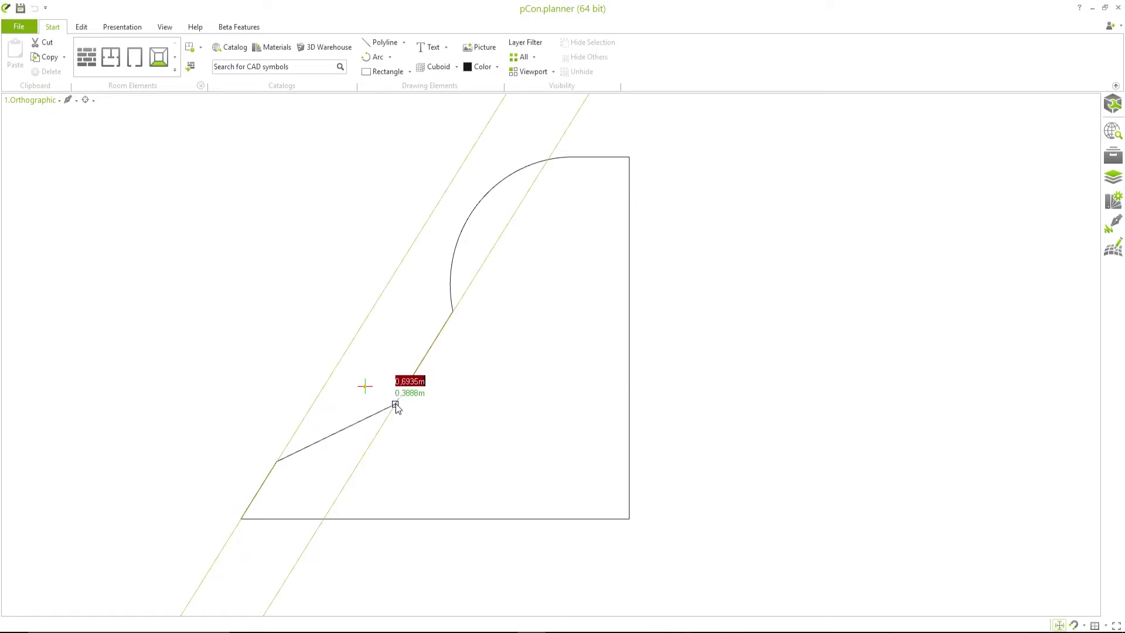
{"action": "left_click", "coordinate": [493, 406]}
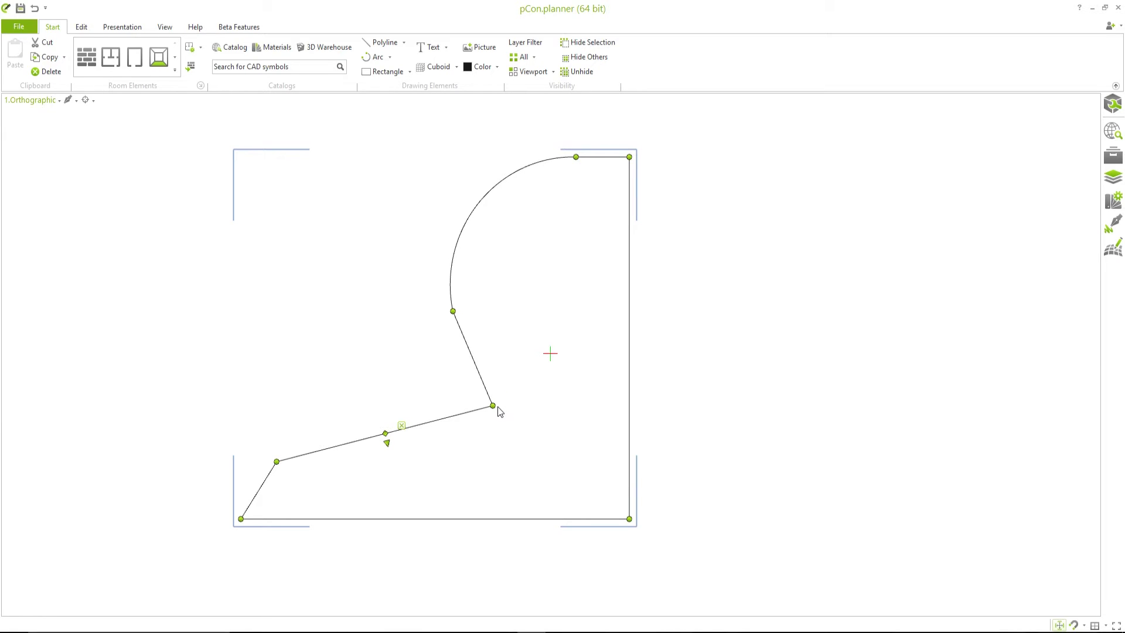
Round the new inner corner with a 1.7 m fillet.
{"action": "mouse_move", "coordinate": [495, 410]}
{"action": "left_click_drag", "start_coordinate": [485, 400], "coordinate": [398, 346]}
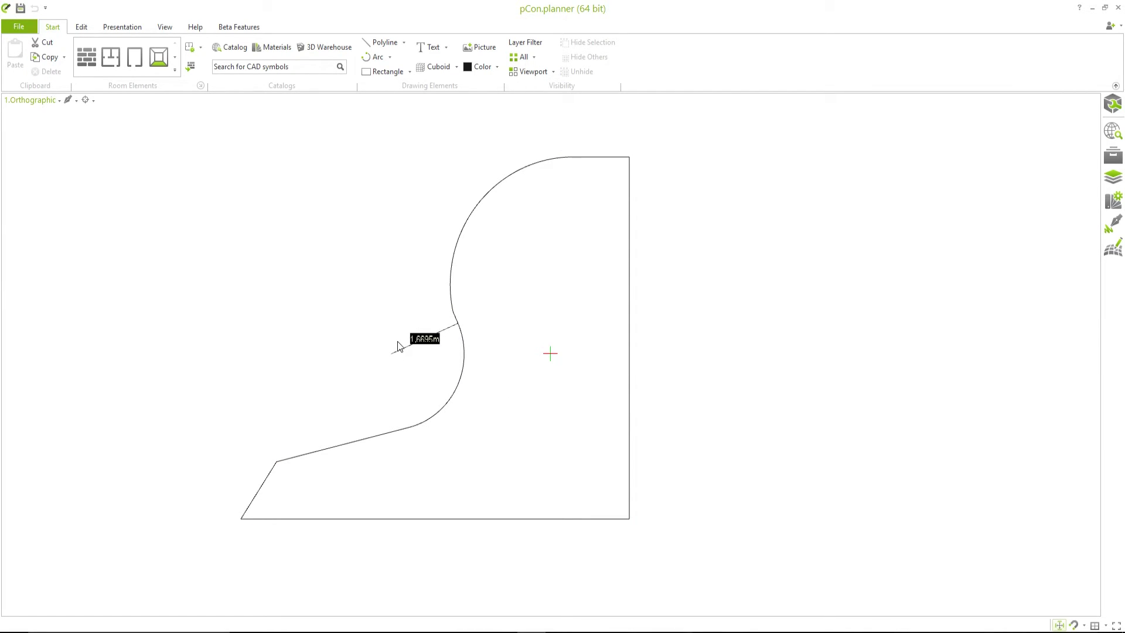
{"action": "type", "text": "1.7"}
{"action": "key", "text": "Return"}
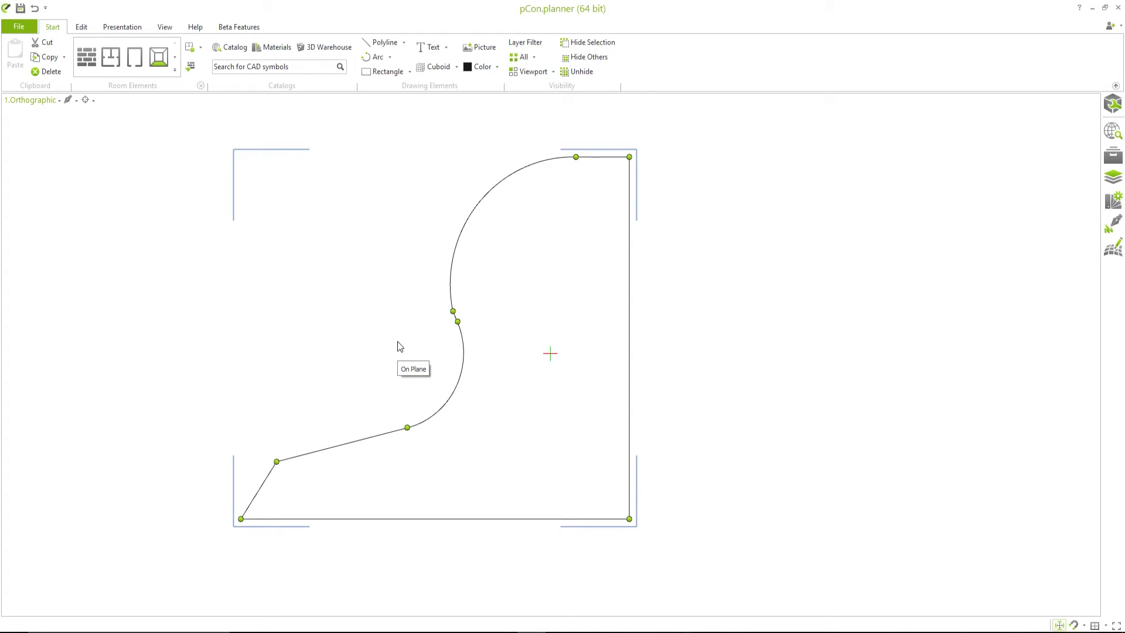
Reshape the lower-left corner into a broad sweeping curve.
{"action": "mouse_move", "coordinate": [279, 467]}
{"action": "mouse_move", "coordinate": [260, 489]}
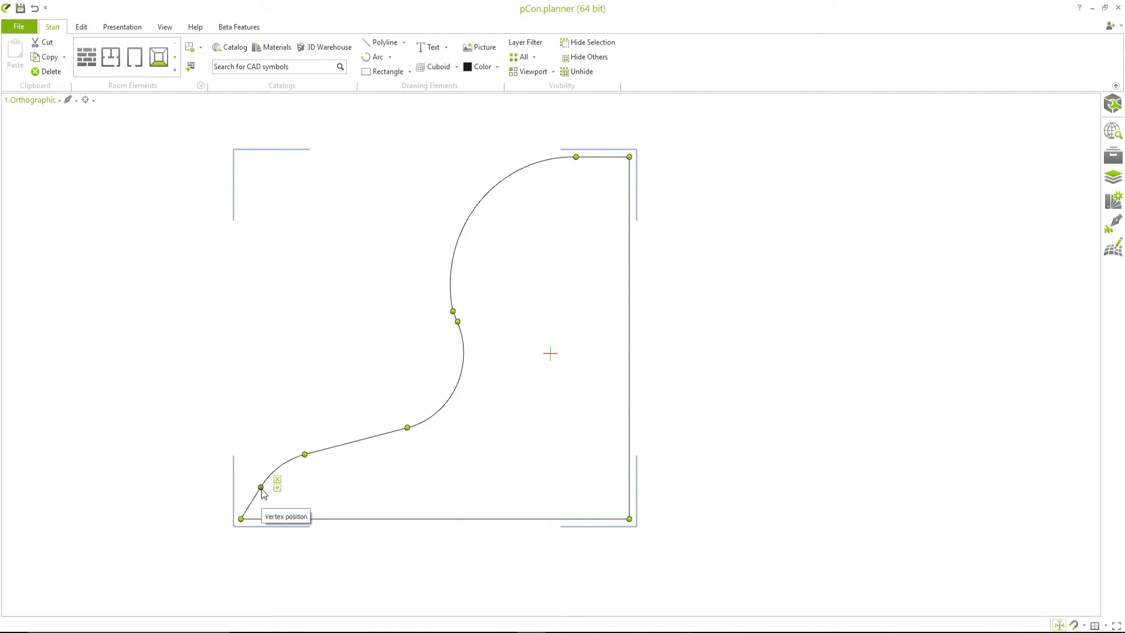
{"action": "left_click_drag", "start_coordinate": [261, 488], "coordinate": [298, 487]}
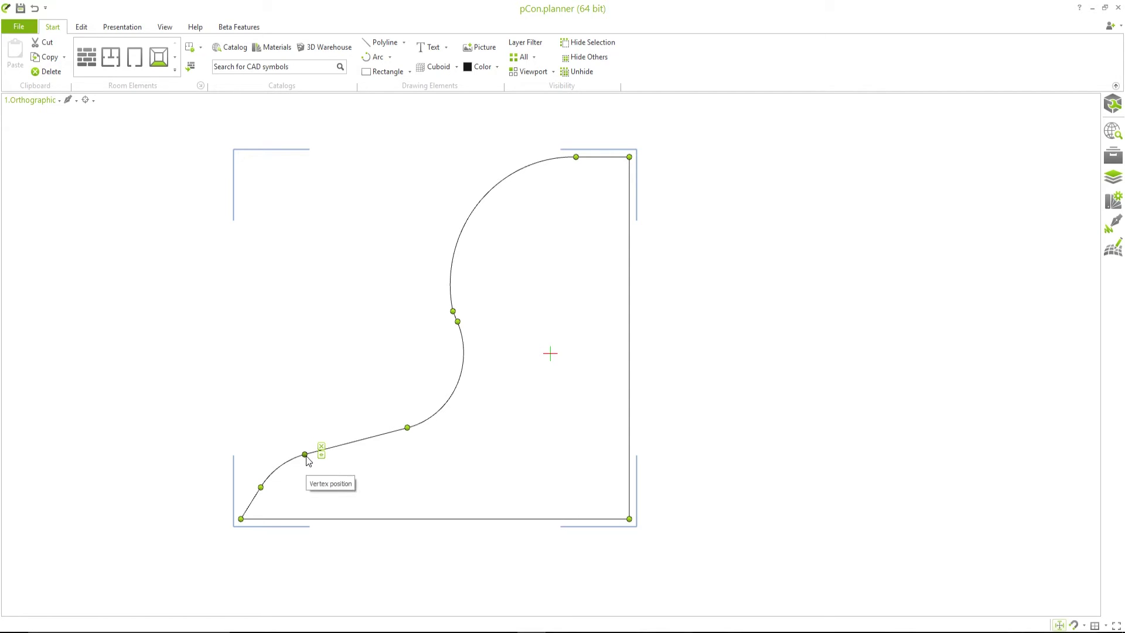
{"action": "left_click", "coordinate": [280, 467]}
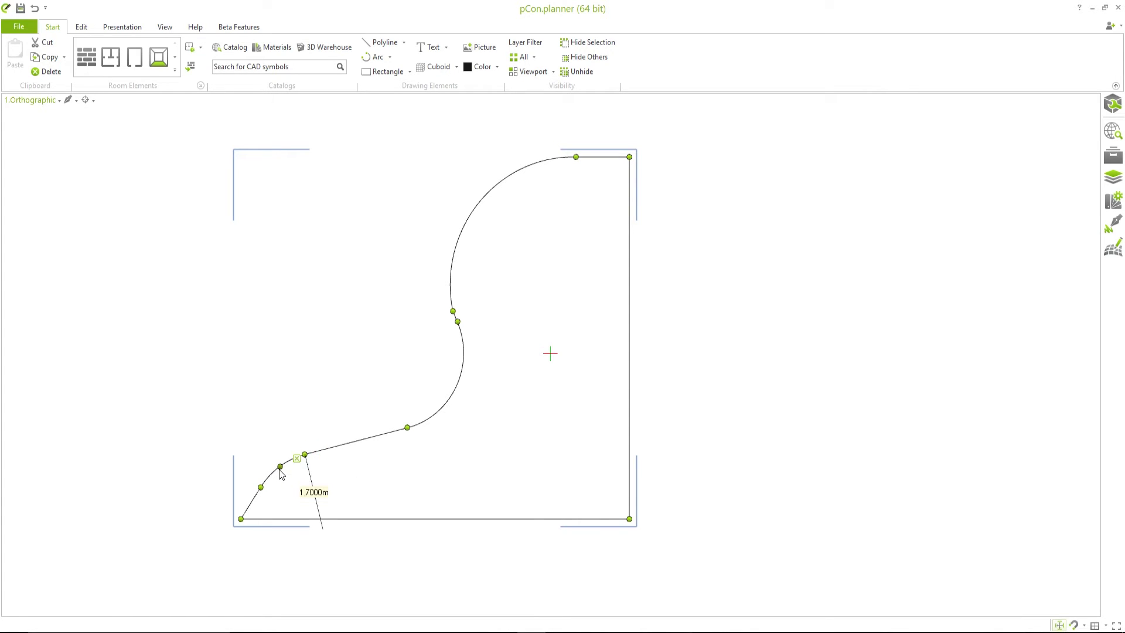
{"action": "left_click", "coordinate": [282, 472]}
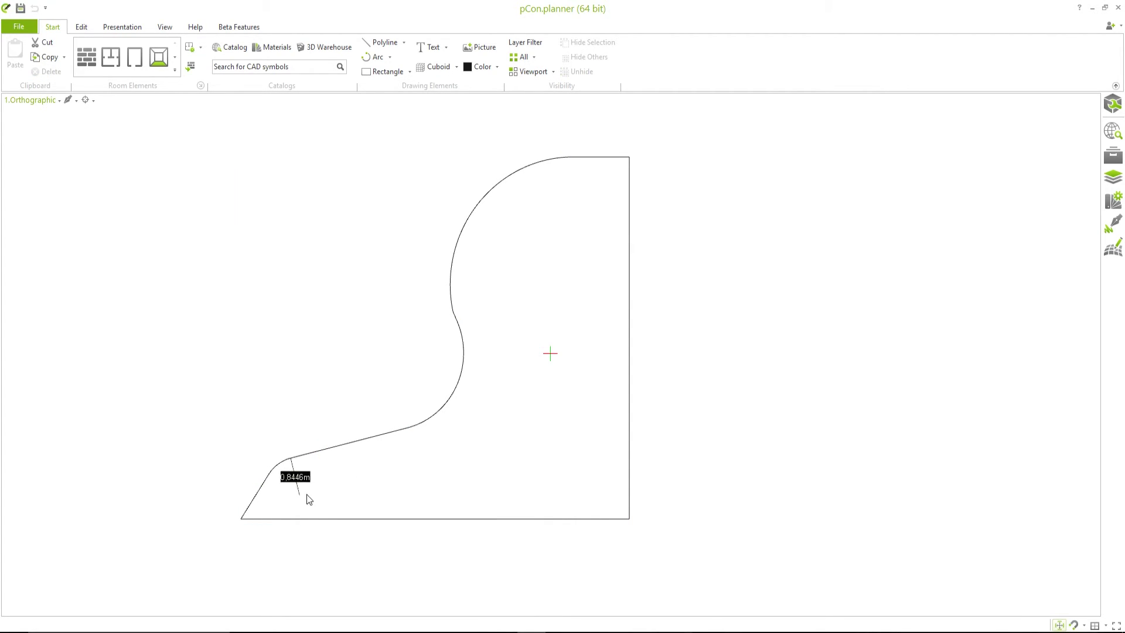
{"action": "left_click_drag", "start_coordinate": [309, 498], "coordinate": [565, 566]}
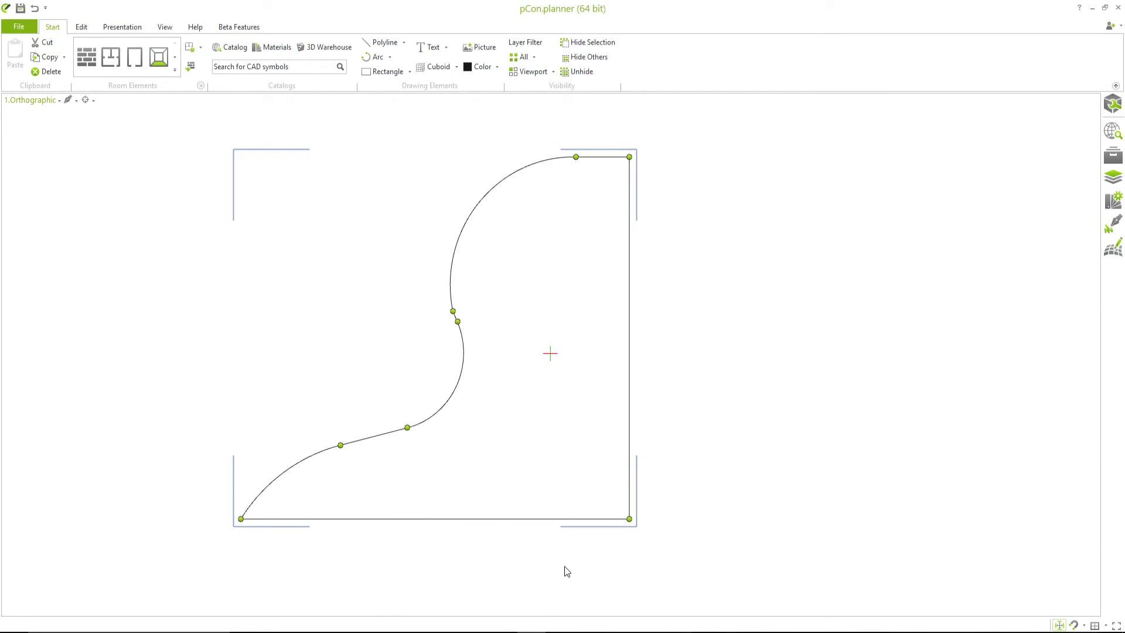
{"action": "left_click", "coordinate": [673, 384]}
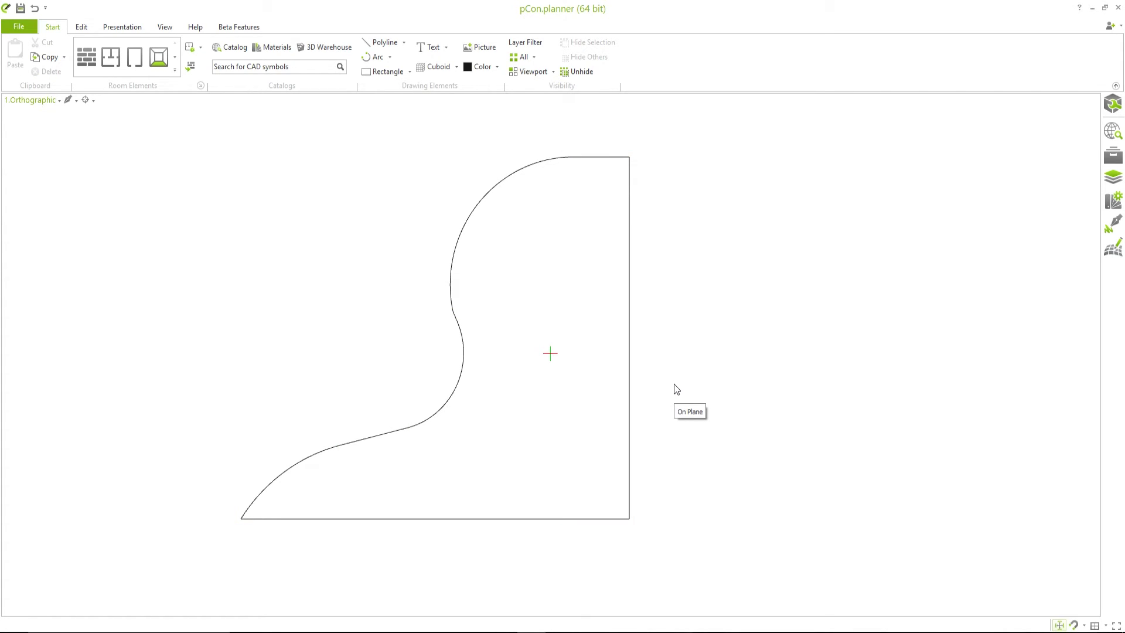
Shift the outline's bottom-left curved edge to the right in vertex edit mode.
{"action": "left_click", "coordinate": [627, 397]}
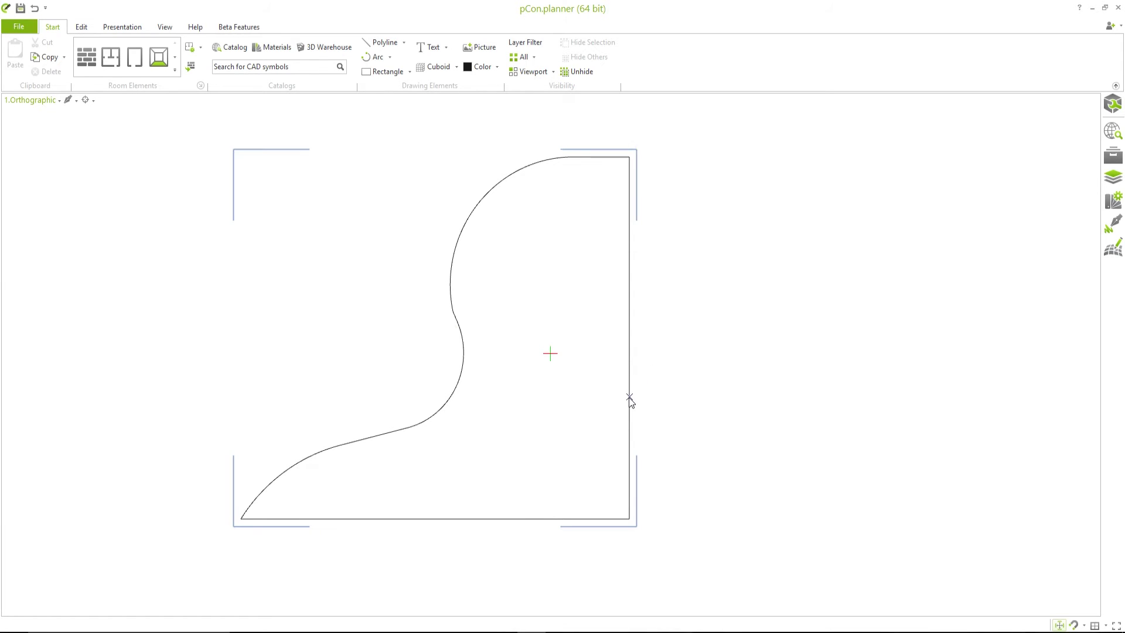
{"action": "left_click", "coordinate": [640, 152]}
{"action": "mouse_move", "coordinate": [241, 521]}
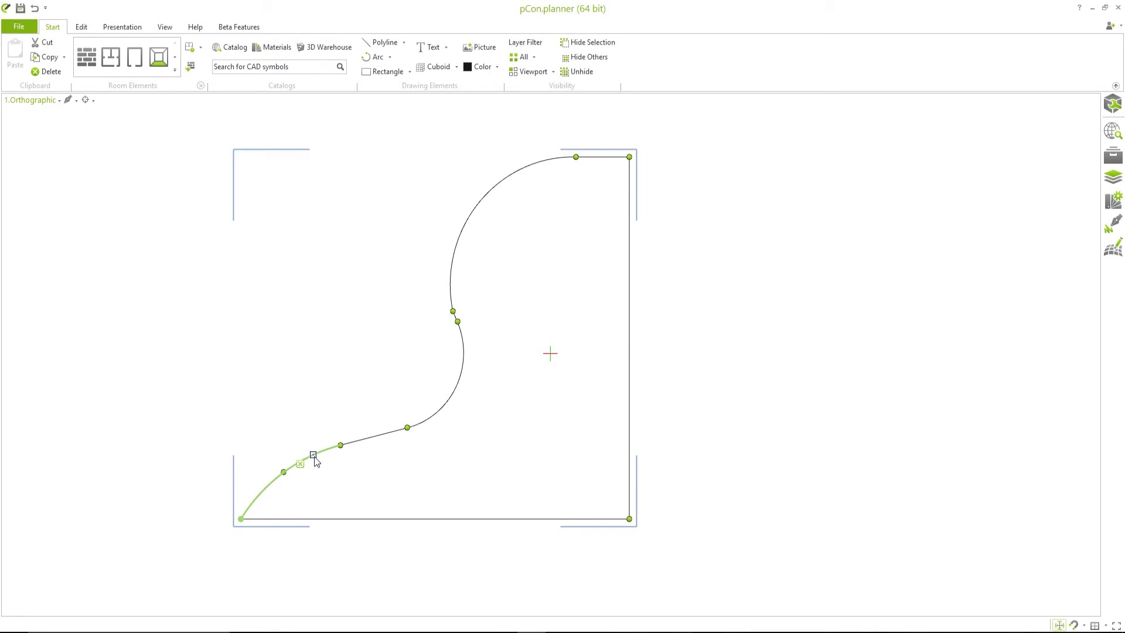
{"action": "left_click_drag", "start_coordinate": [315, 457], "coordinate": [390, 457]}
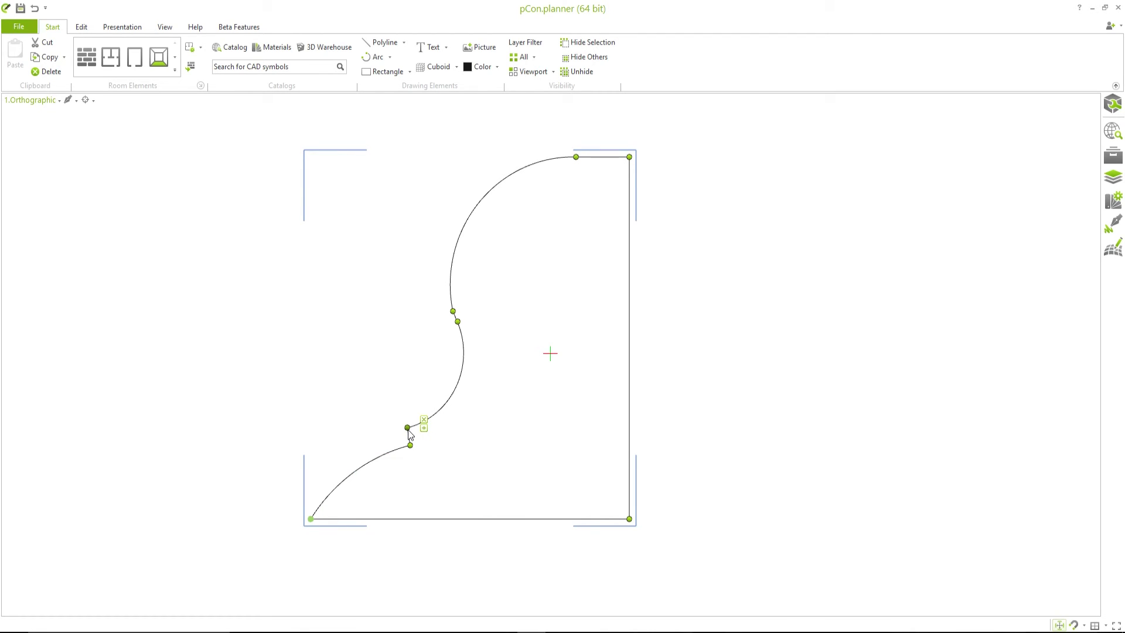
Move the upper arc's start point slightly right to reshape the arc.
{"action": "mouse_move", "coordinate": [463, 235]}
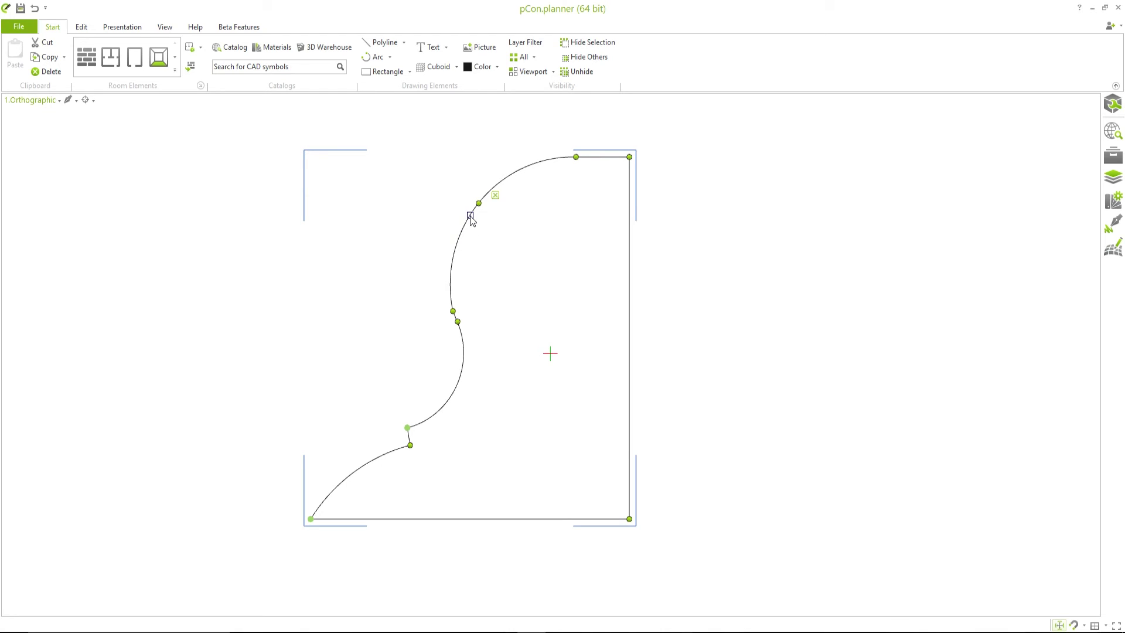
{"action": "left_click", "coordinate": [488, 188]}
{"action": "mouse_move", "coordinate": [487, 190]}
{"action": "left_mouse_down"}
{"action": "mouse_move", "coordinate": [359, 194]}
{"action": "mouse_move", "coordinate": [562, 191]}
{"action": "mouse_move", "coordinate": [466, 189]}
{"action": "mouse_move", "coordinate": [496, 190]}
{"action": "left_mouse_up"}
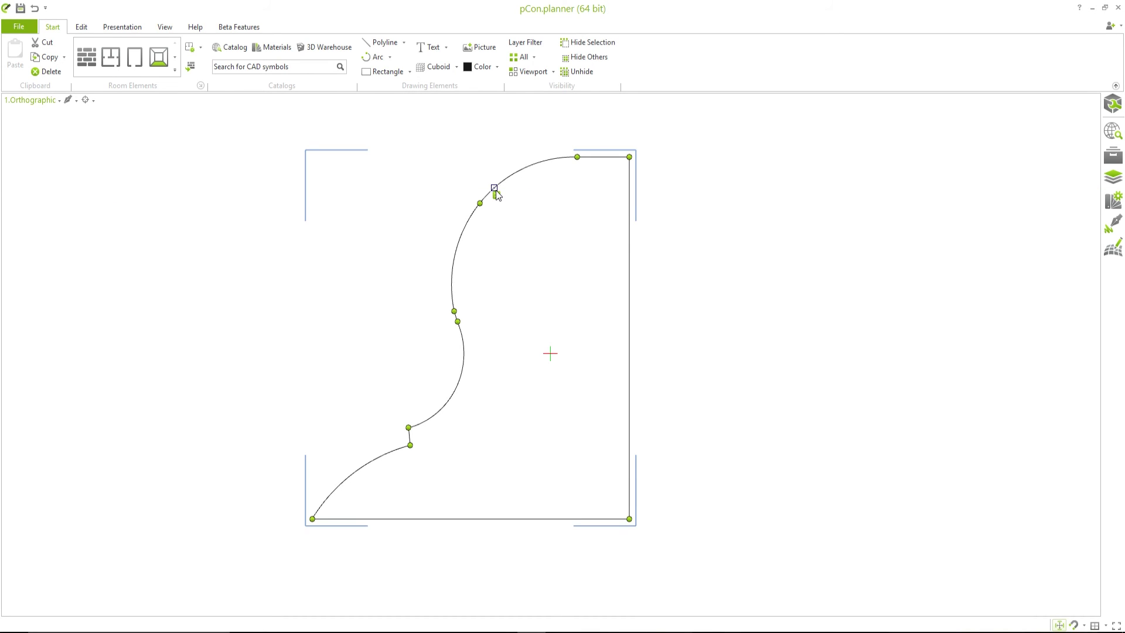
{"action": "left_click", "coordinate": [818, 332]}
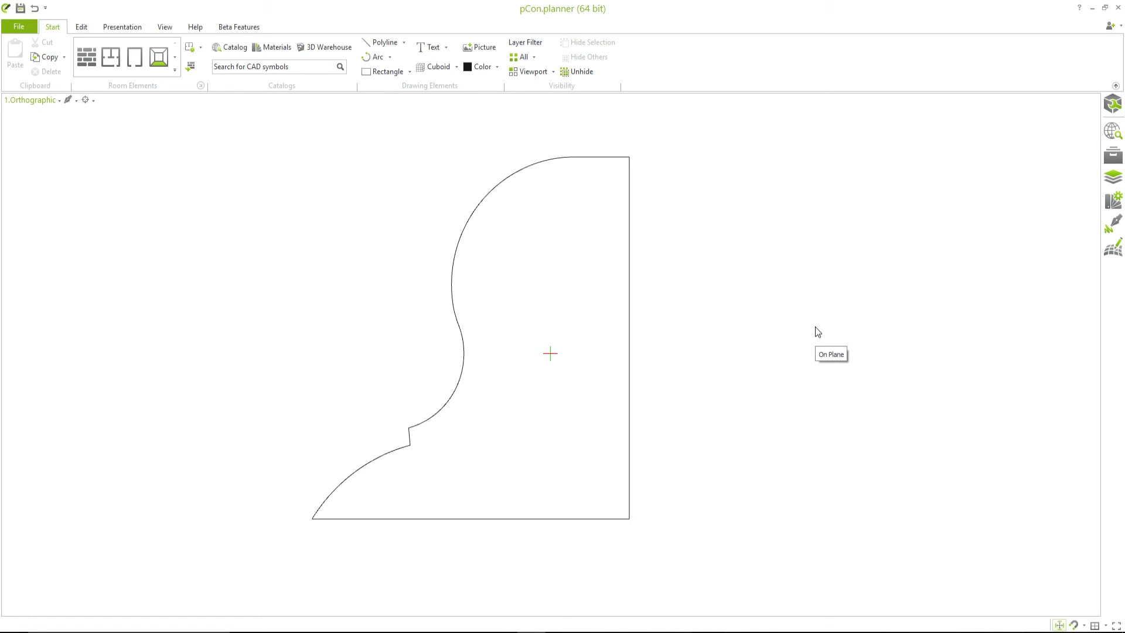
Select the outline and set its linetype to dash-dot in the Properties panel.
{"action": "left_click", "coordinate": [630, 297]}
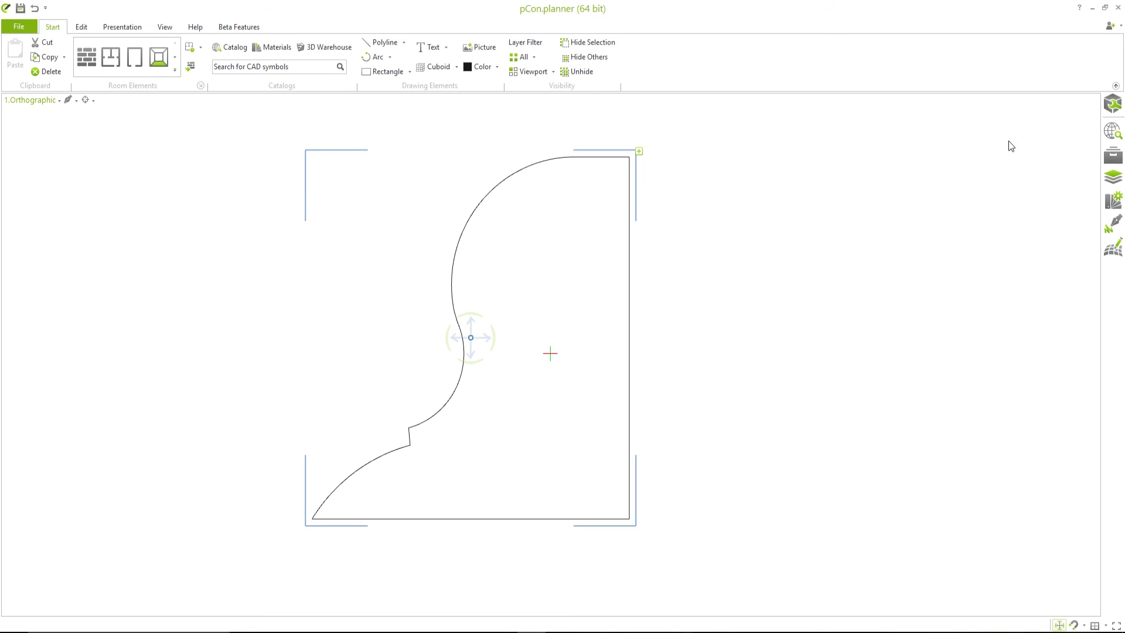
{"action": "left_click", "coordinate": [1112, 104]}
{"action": "left_click", "coordinate": [967, 161]}
{"action": "left_click", "coordinate": [969, 193]}
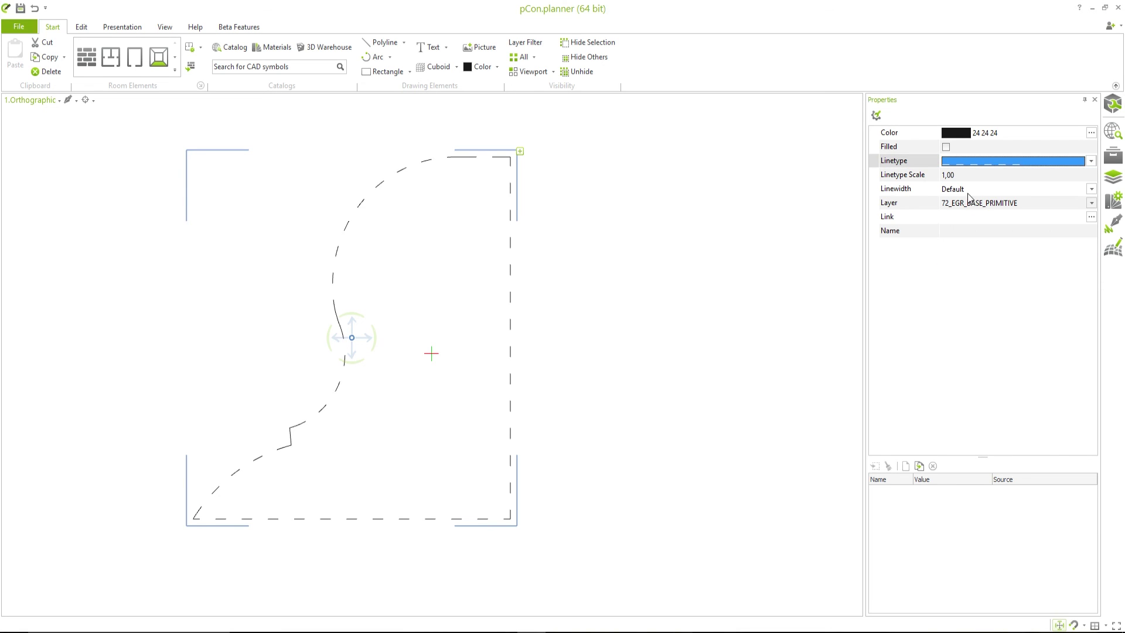
{"action": "left_click", "coordinate": [977, 166]}
{"action": "left_click", "coordinate": [973, 244]}
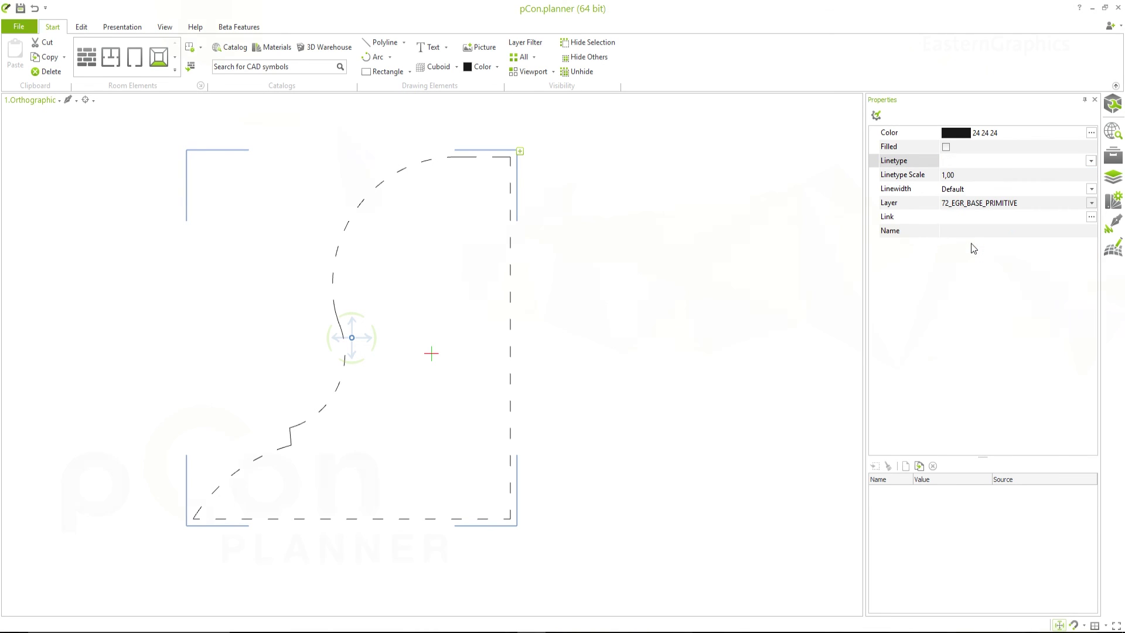